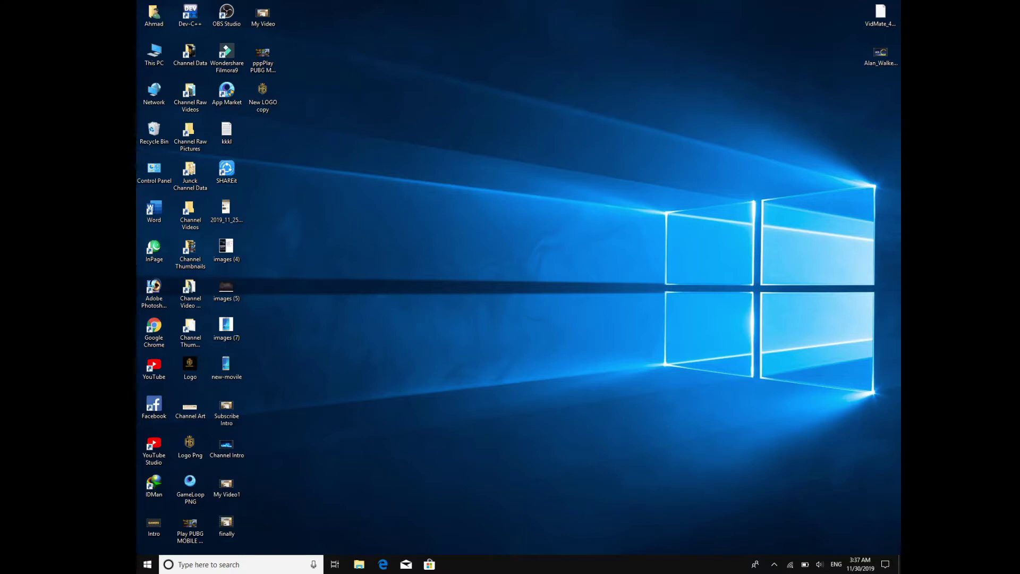
Launch Gameloop from the Tencent Software group, view its My Games page, and close the program.
right_click(641, 156)
click(605, 178)
key(super)
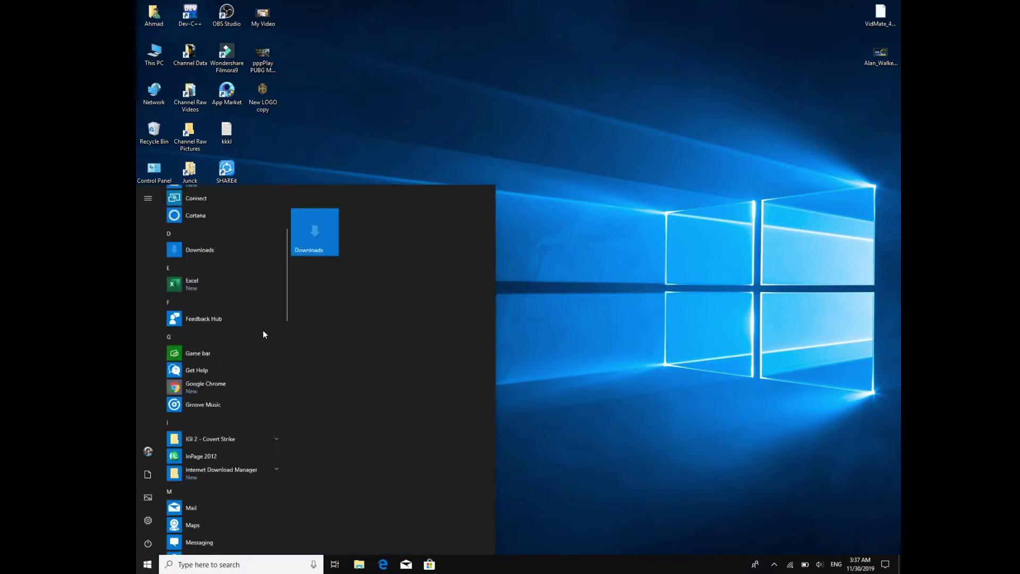
scroll(285, 334, down, 5)
scroll(285, 334, down, 10)
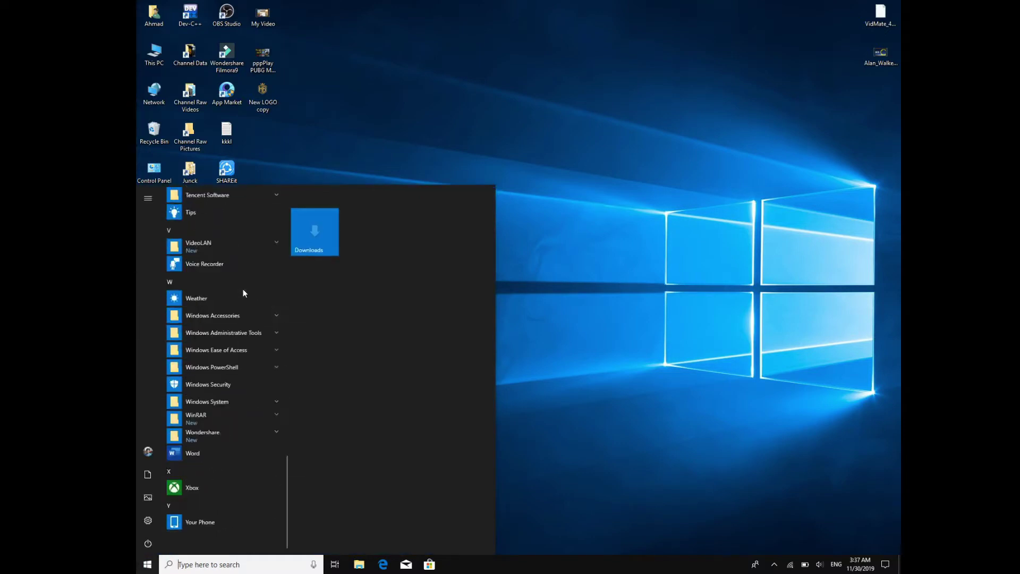
scroll(233, 209, up, 1)
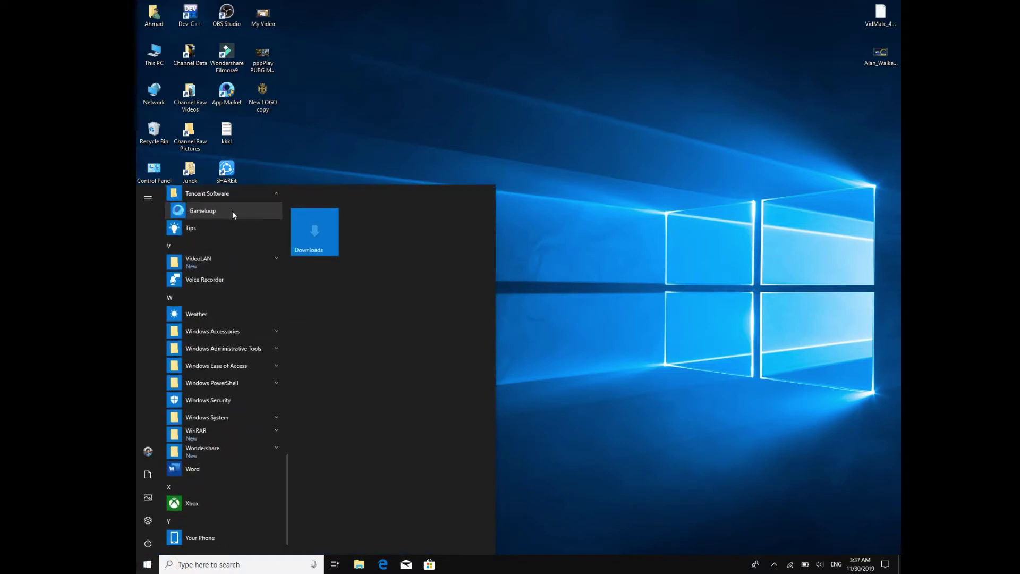
click(599, 228)
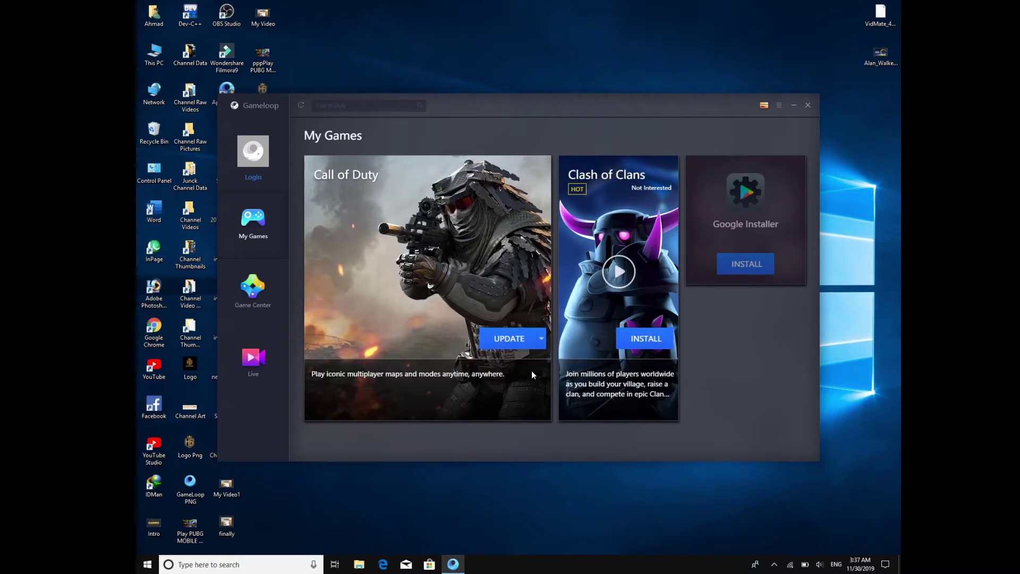
click(808, 105)
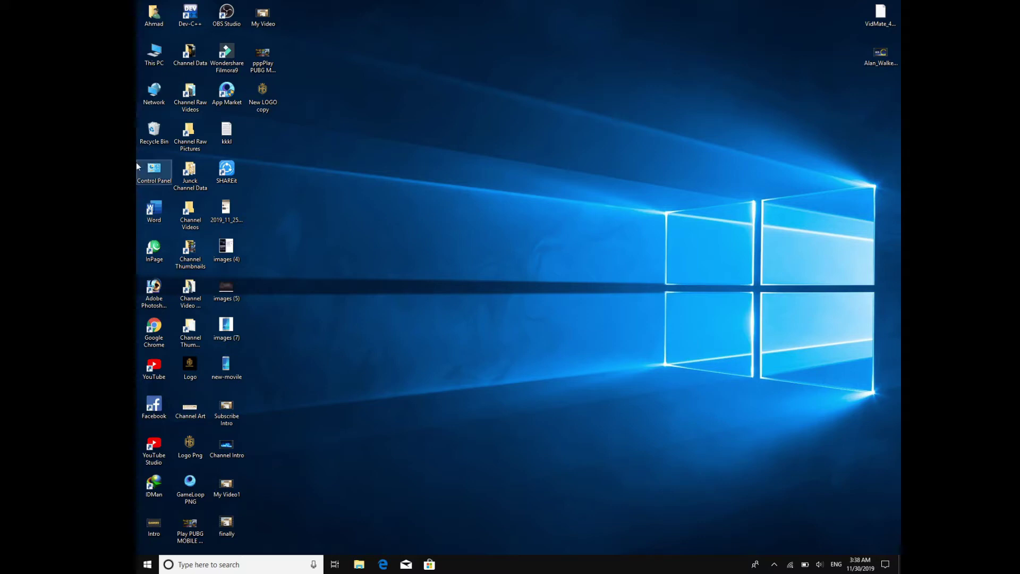
Open This PC in a maximized window and open the MML Data (E:) drive.
click(161, 53)
double_click(161, 53)
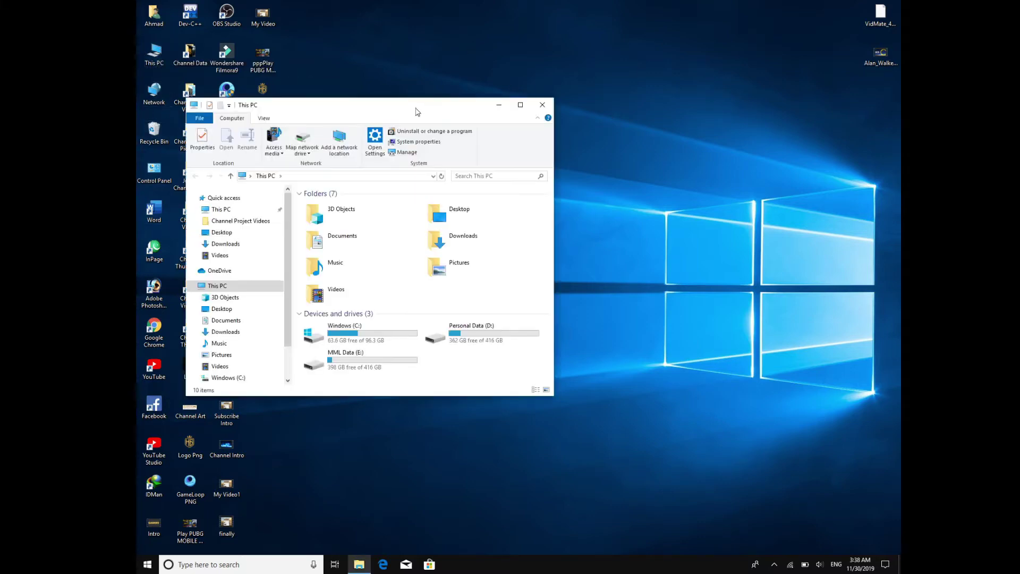
drag(416, 108, 494, 2)
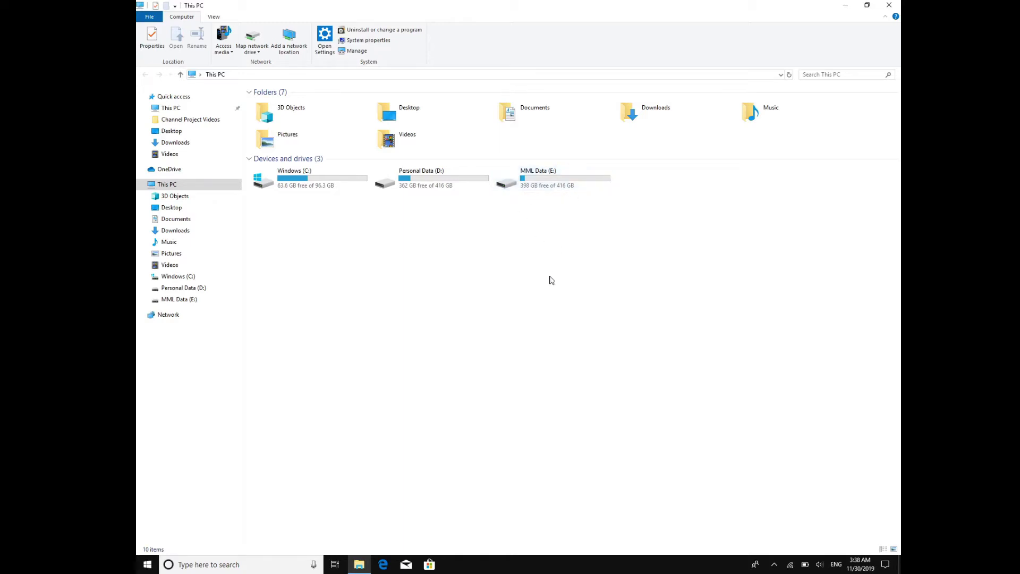
click(537, 188)
double_click(537, 188)
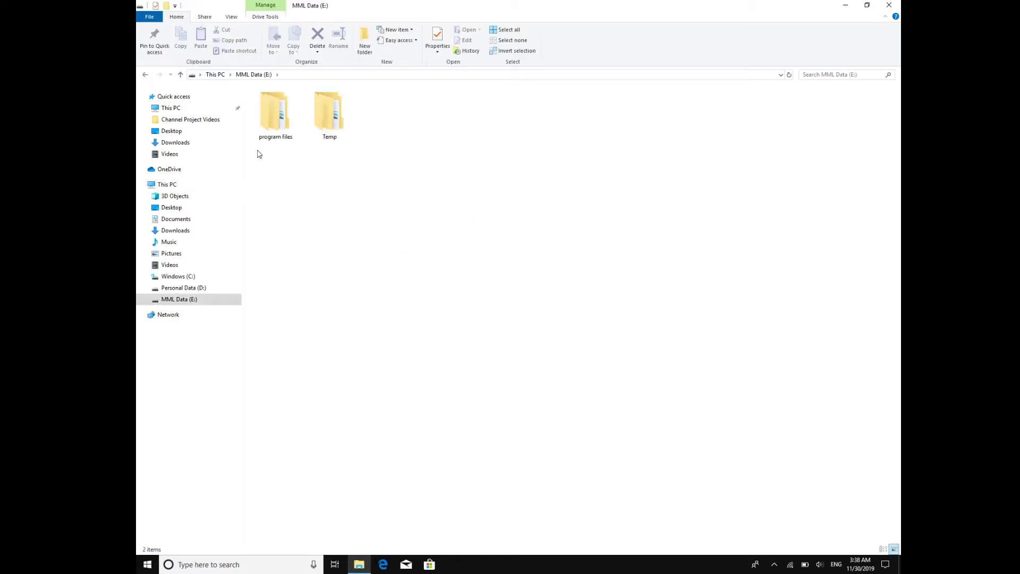
Go back to This PC and reopen the MML Data (E:) drive holding the program files and Temp folders.
drag(255, 144, 321, 145)
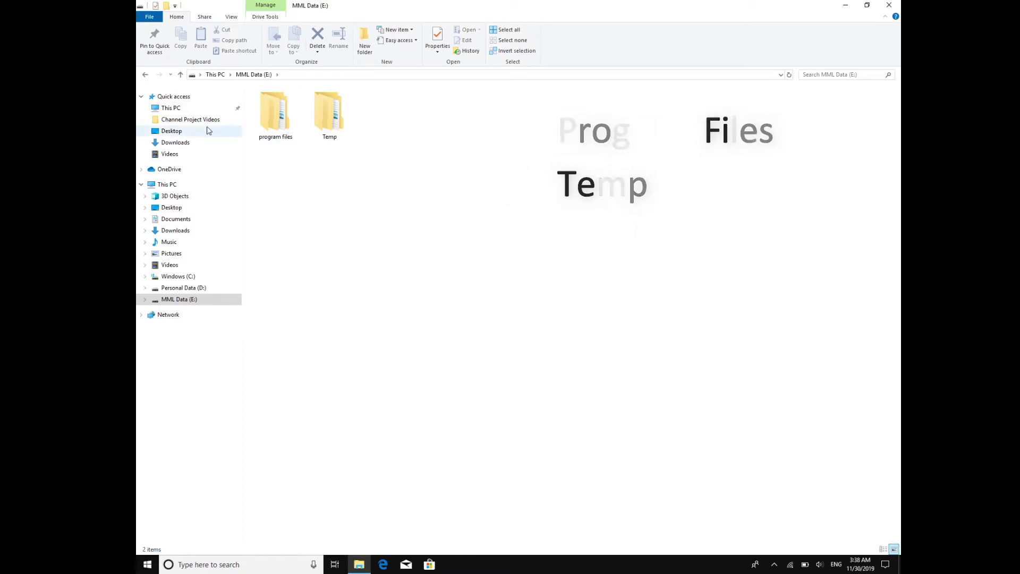
click(180, 74)
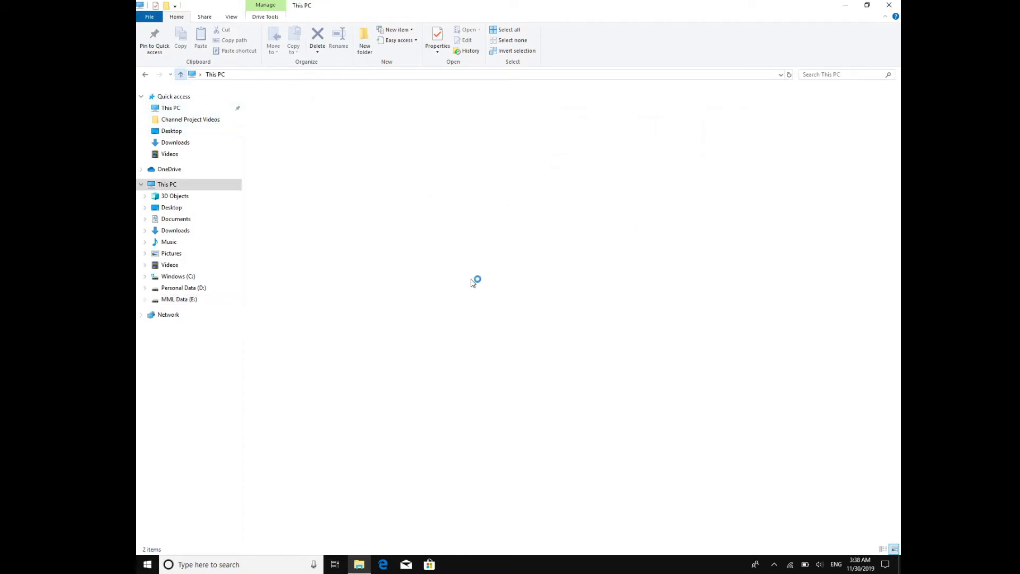
drag(317, 236, 631, 213)
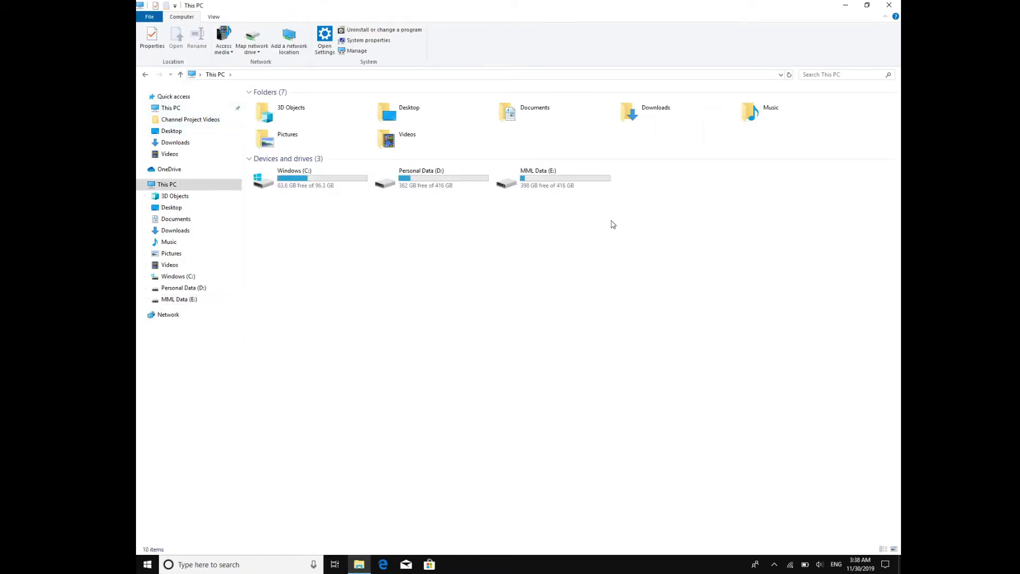
double_click(537, 178)
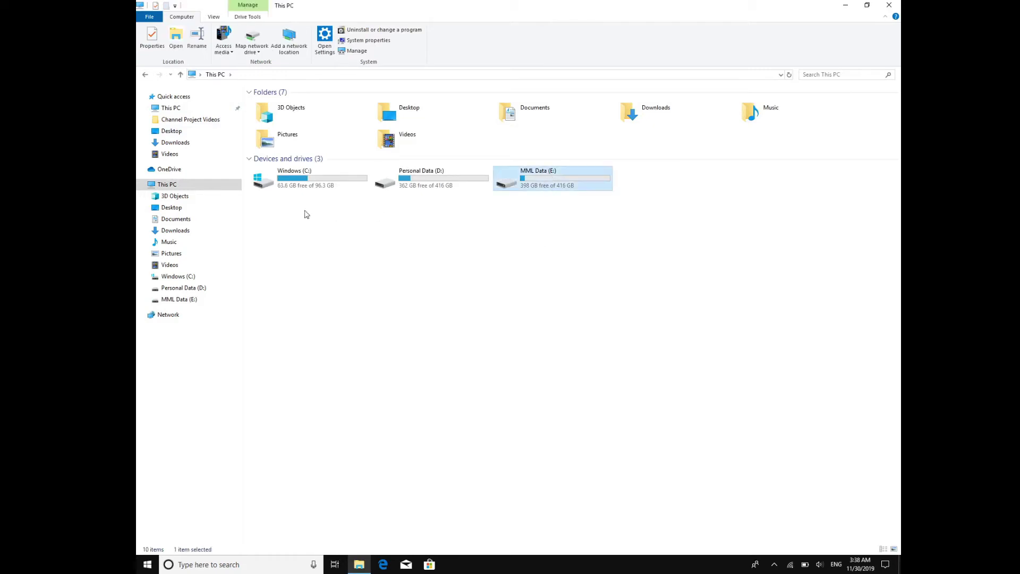
drag(267, 152, 337, 155)
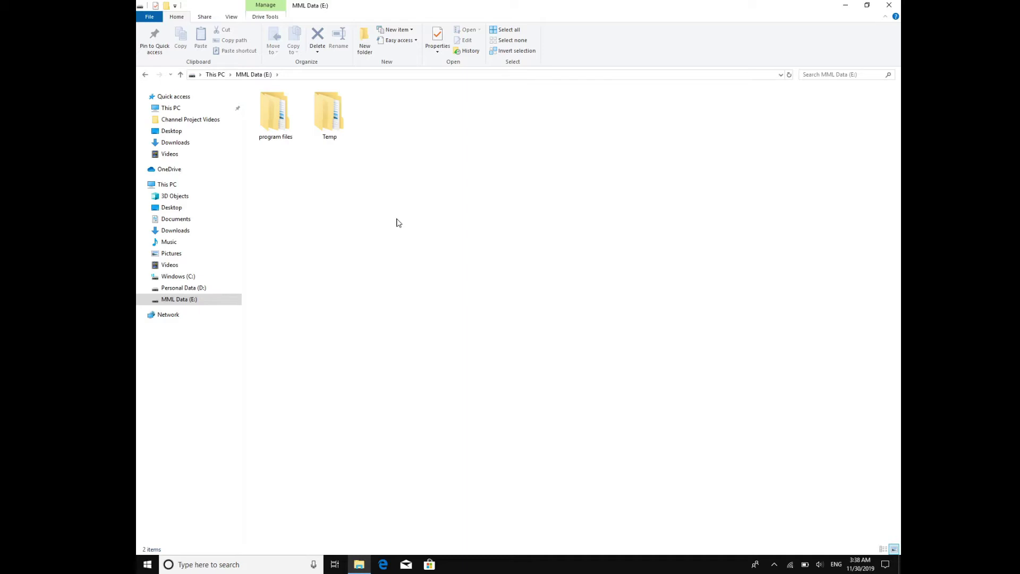
Navigate through the program files and txgameassistant folders into the ui folder.
click(280, 115)
right_click(281, 112)
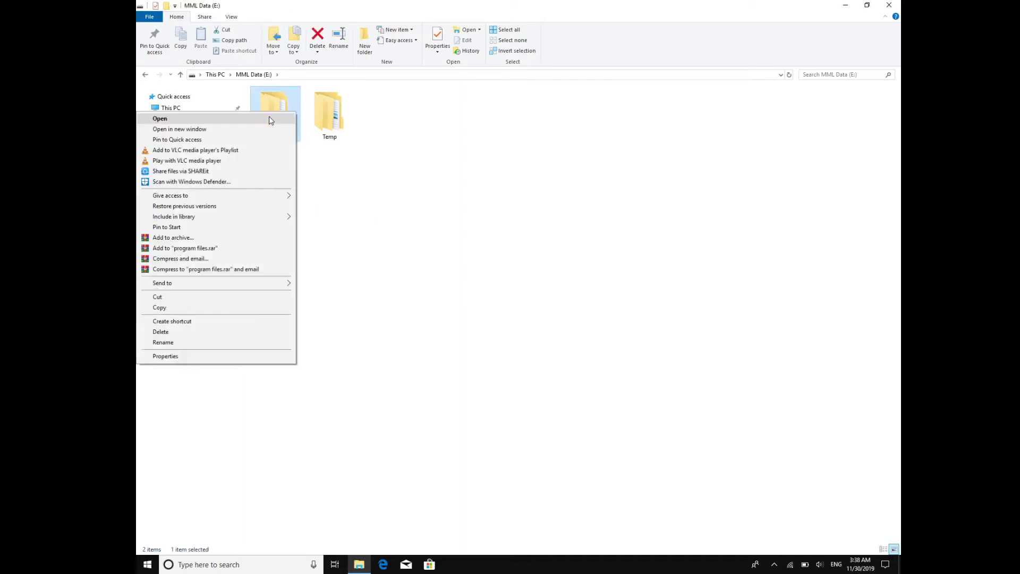
click(259, 122)
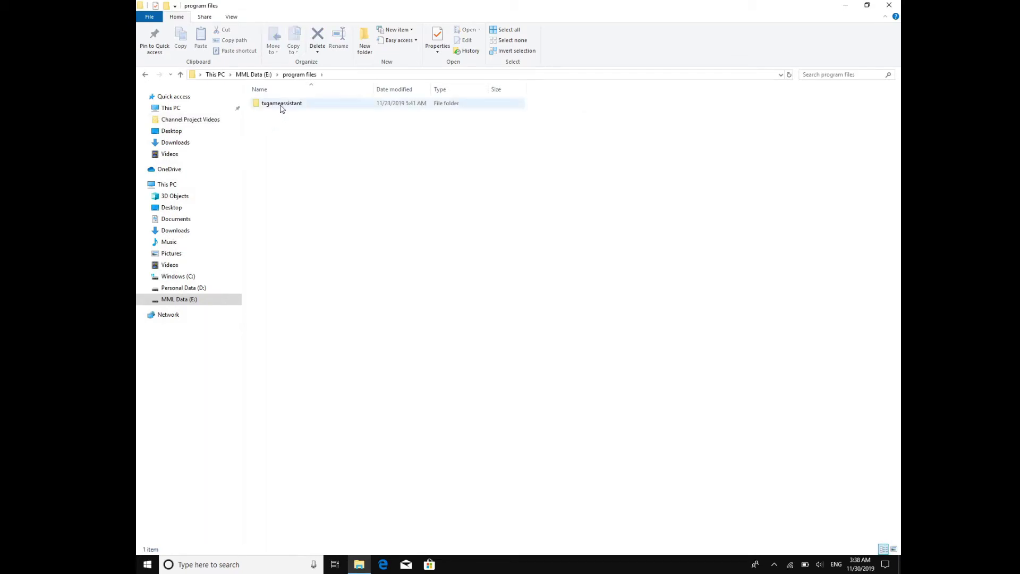
click(274, 109)
right_click(267, 111)
click(260, 114)
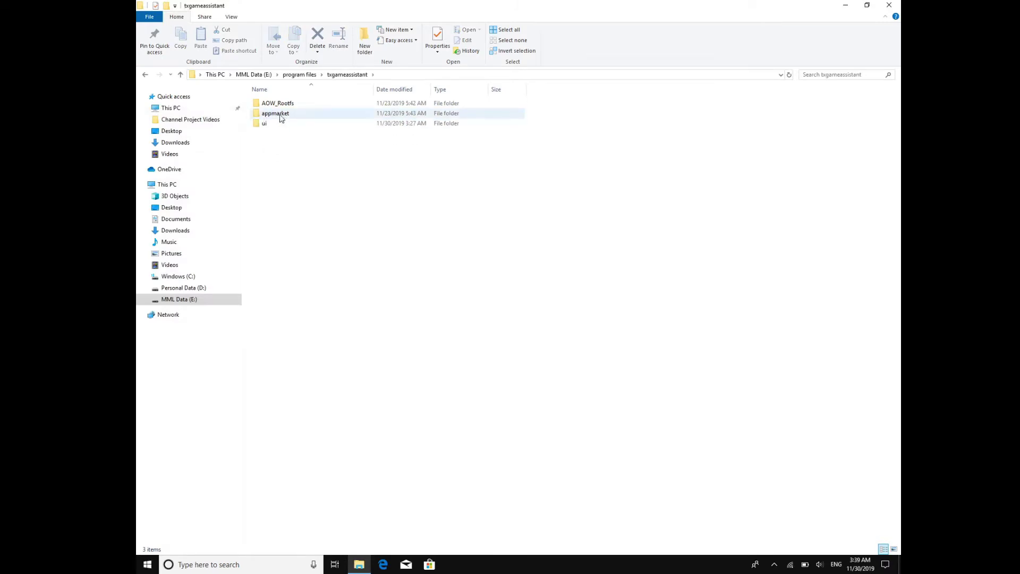
click(278, 127)
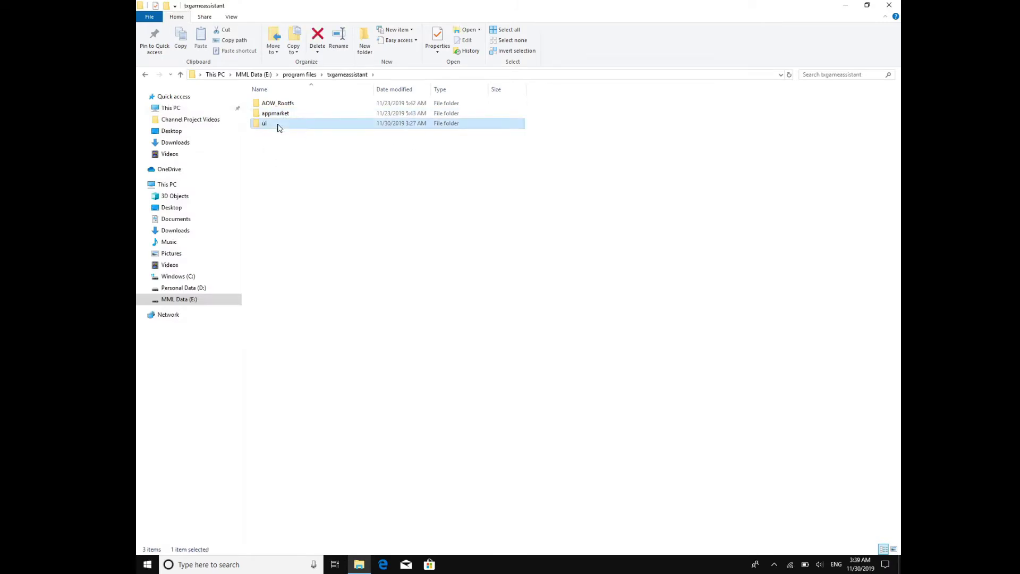
right_click(278, 126)
click(270, 131)
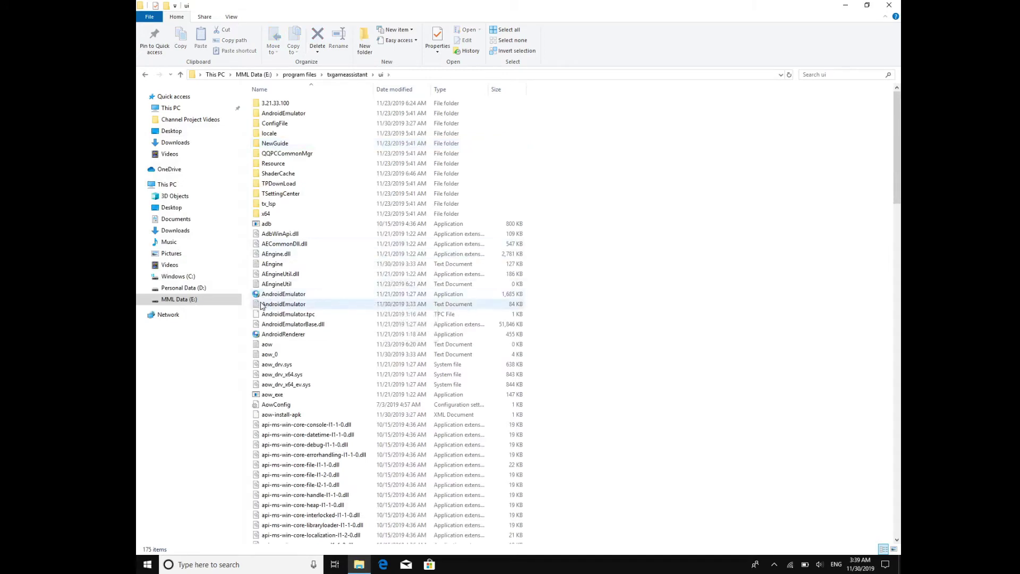
Snap the folder window to half the screen and create a desktop shortcut to the AndroidEmulator application.
mouse_move(316, 295)
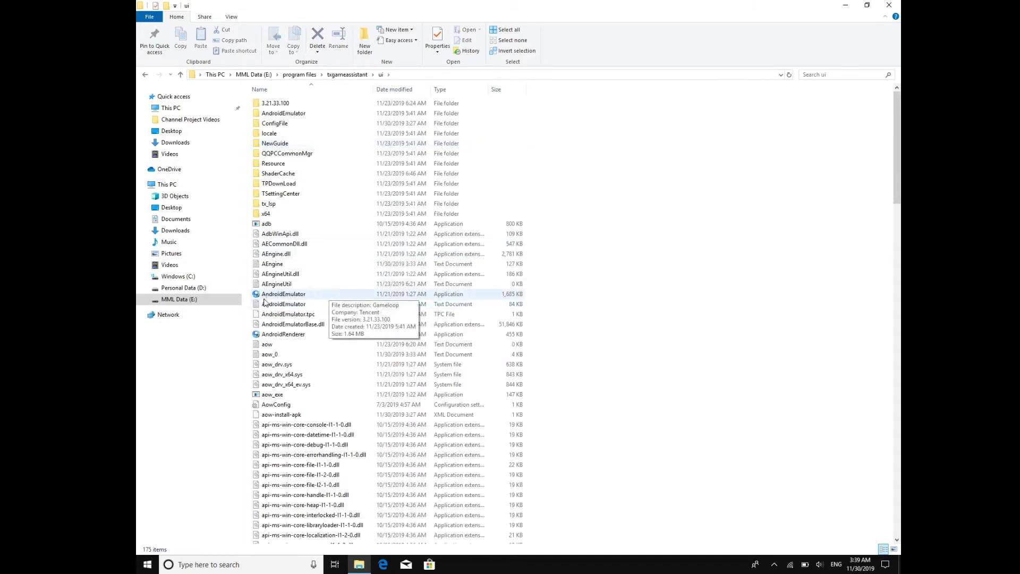
click(310, 295)
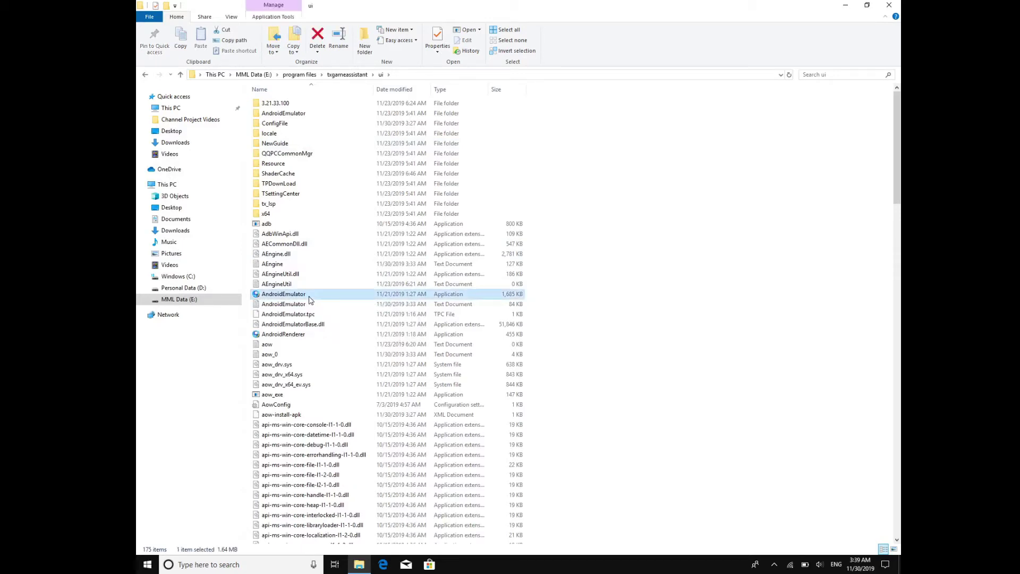
key(super+Right)
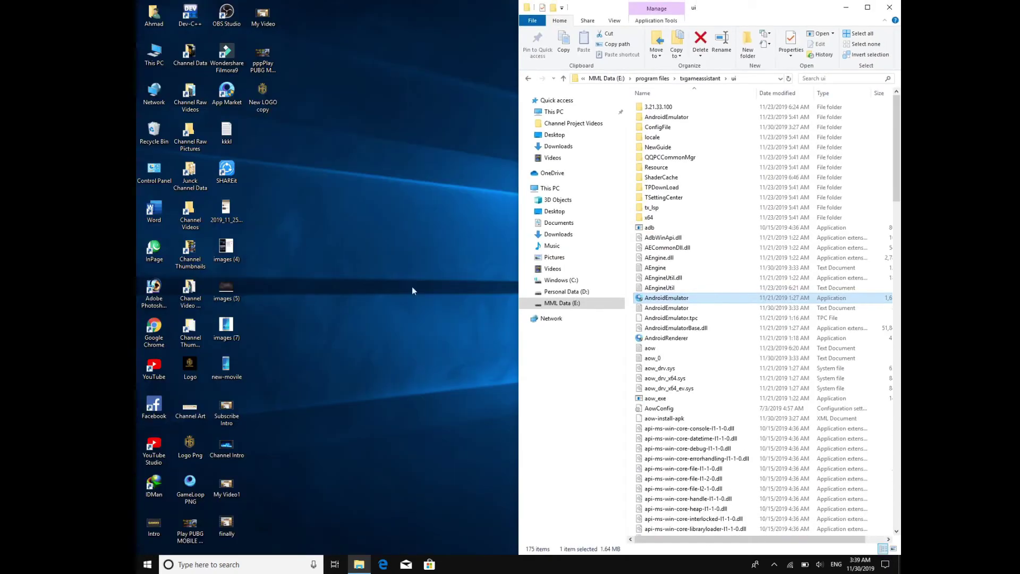
mouse_move(650, 304)
drag(650, 304, 285, 192)
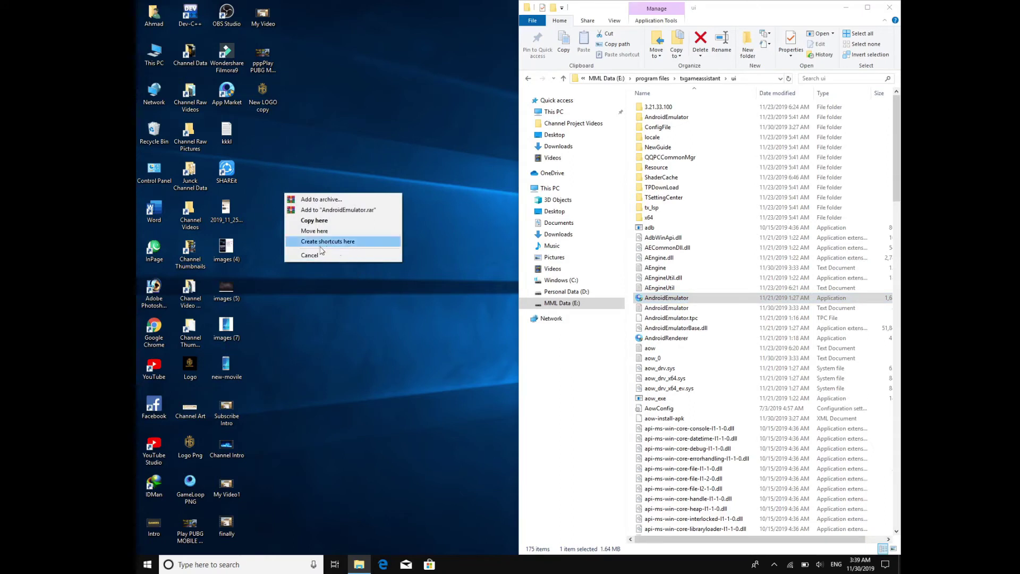
click(350, 245)
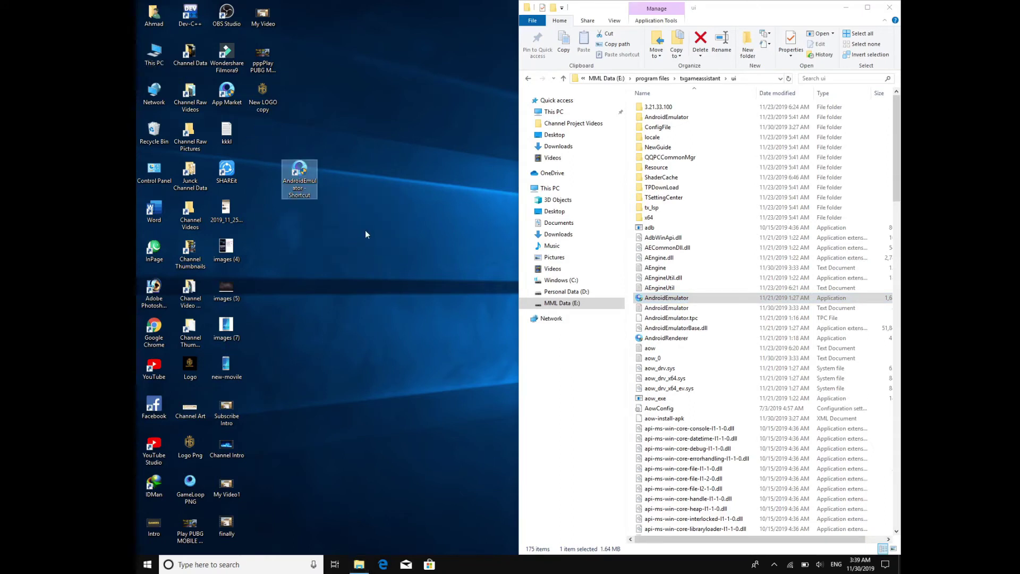
click(365, 260)
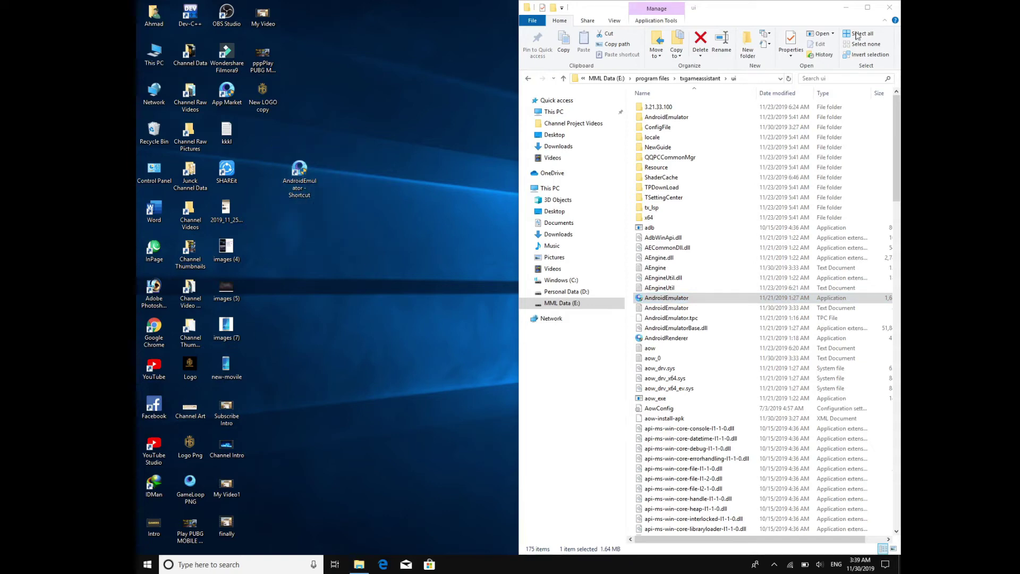
Close the ui folder window and refresh the desktop.
click(890, 7)
right_click(566, 84)
click(660, 111)
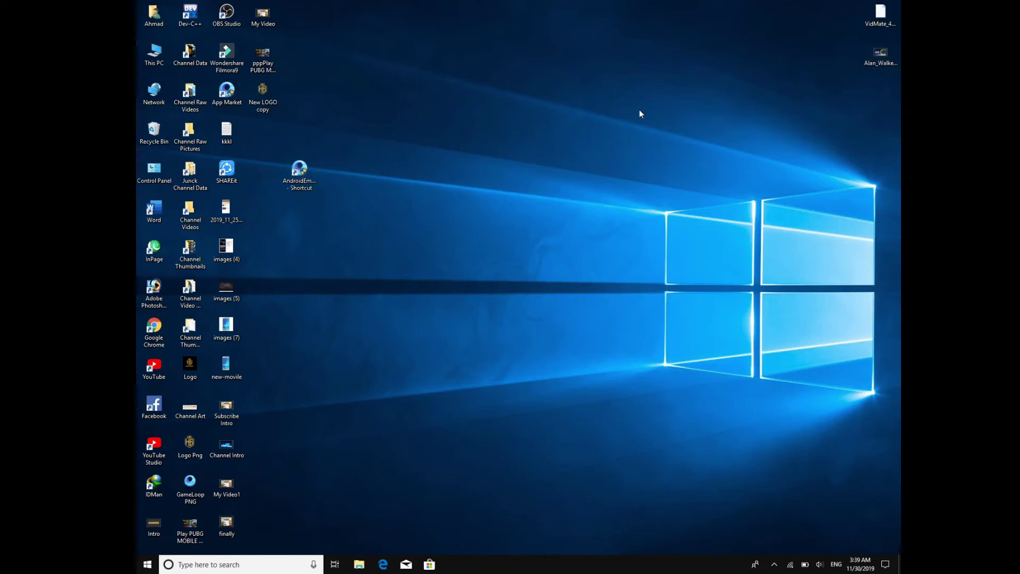
Launch the Gameloop emulator from the new AndroidEmulator desktop shortcut.
right_click(305, 182)
key(Escape)
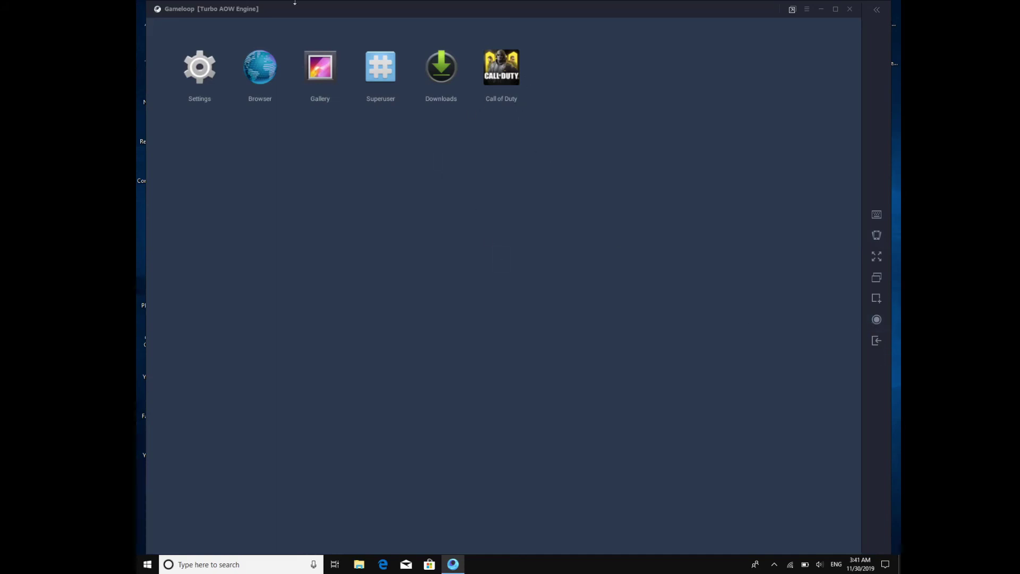
Minimize and restore the emulator window, and view its Settings app before returning to the home screen.
click(822, 10)
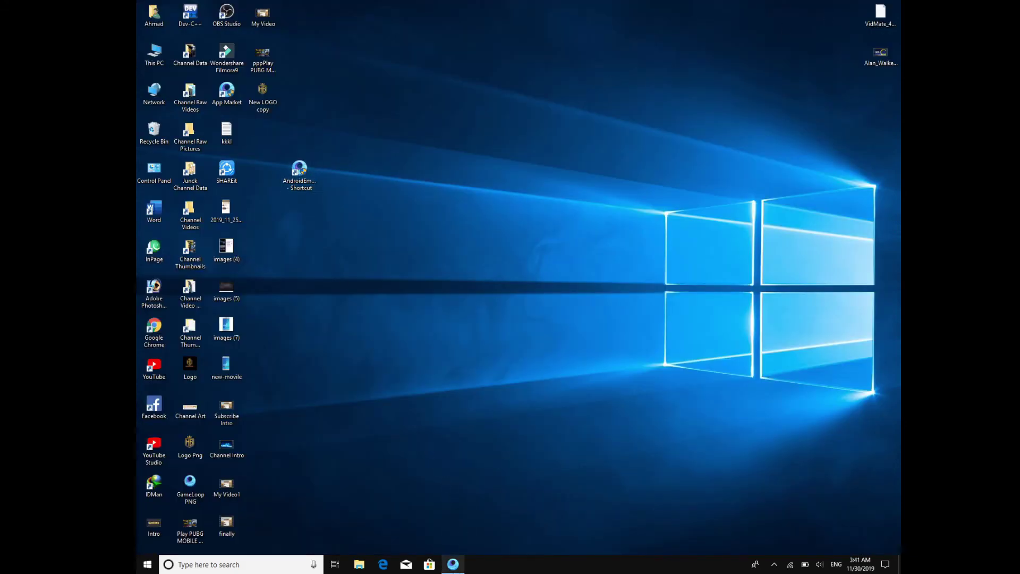
click(452, 564)
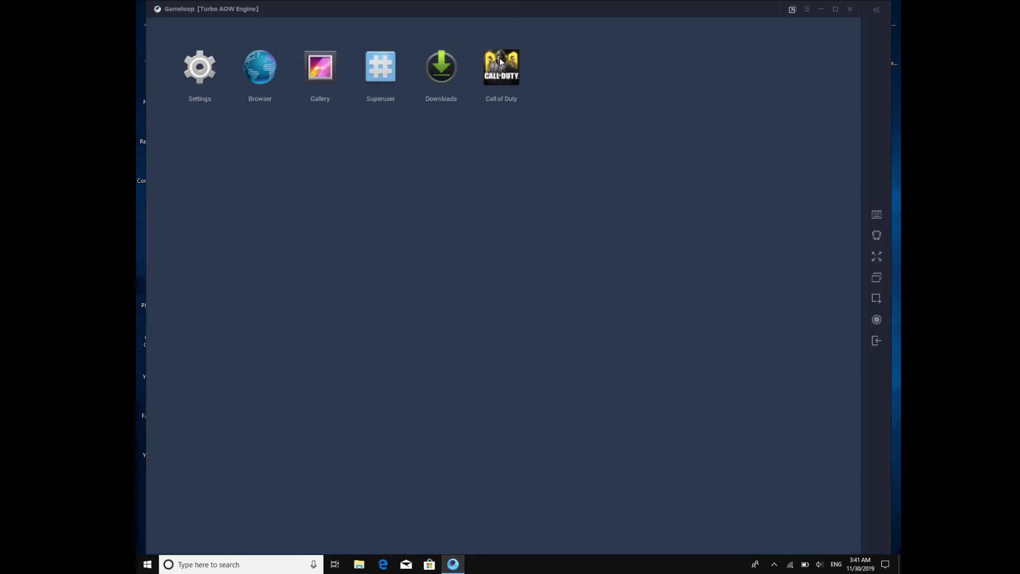
click(203, 64)
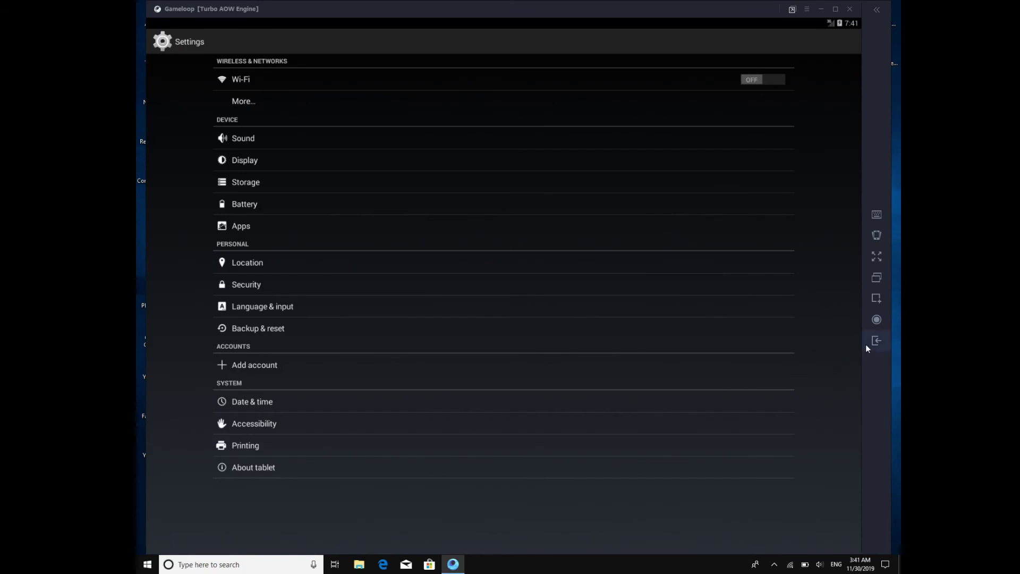
key(Escape)
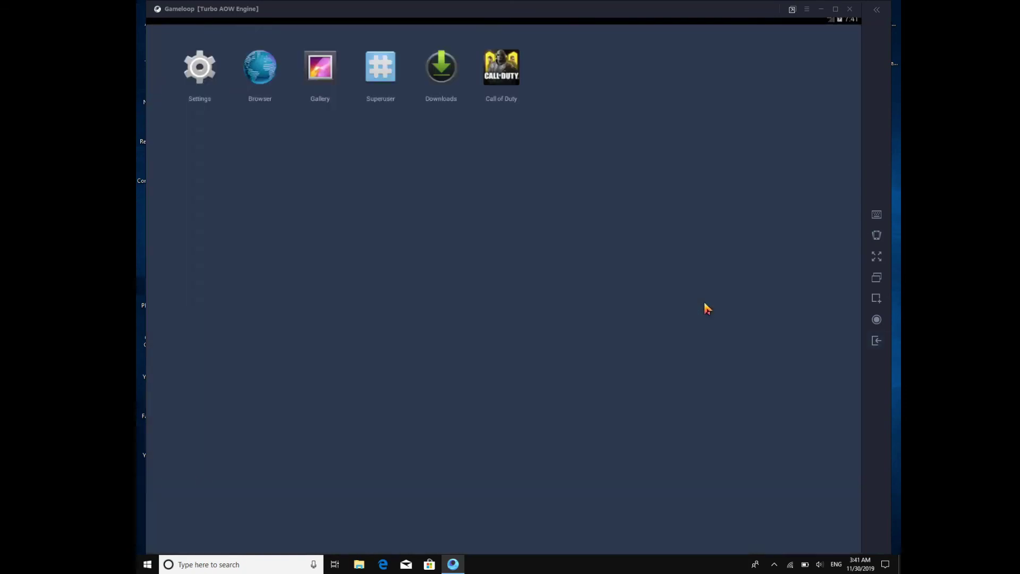